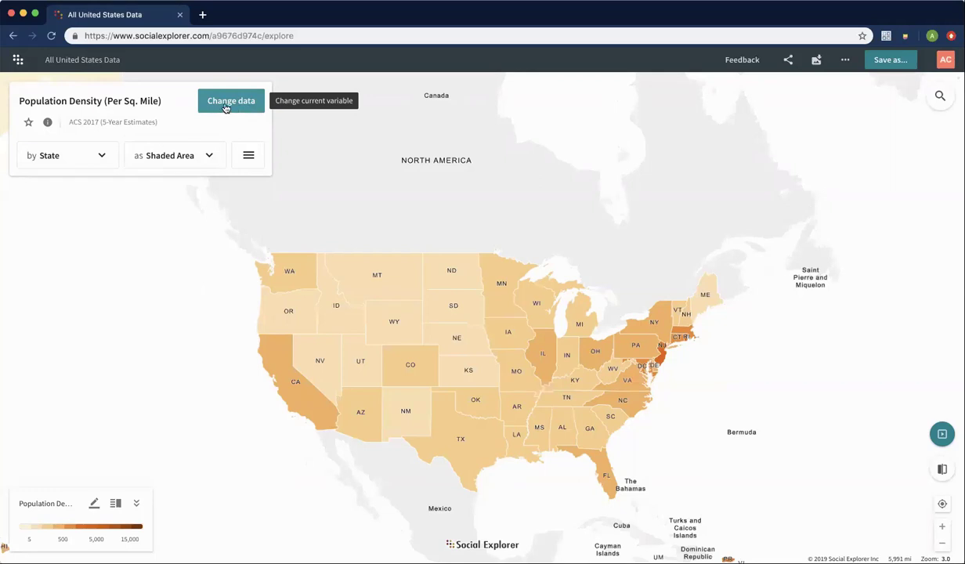
# - Shade states by the ACS 2017 Black or African American Alone share from the Race category
pyautogui.click(226, 107)
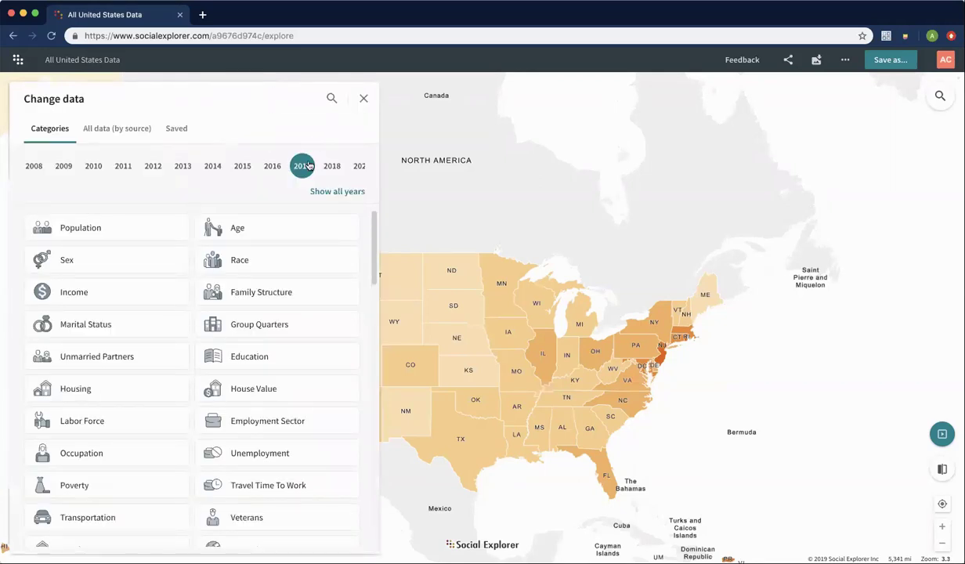
pyautogui.click(245, 263)
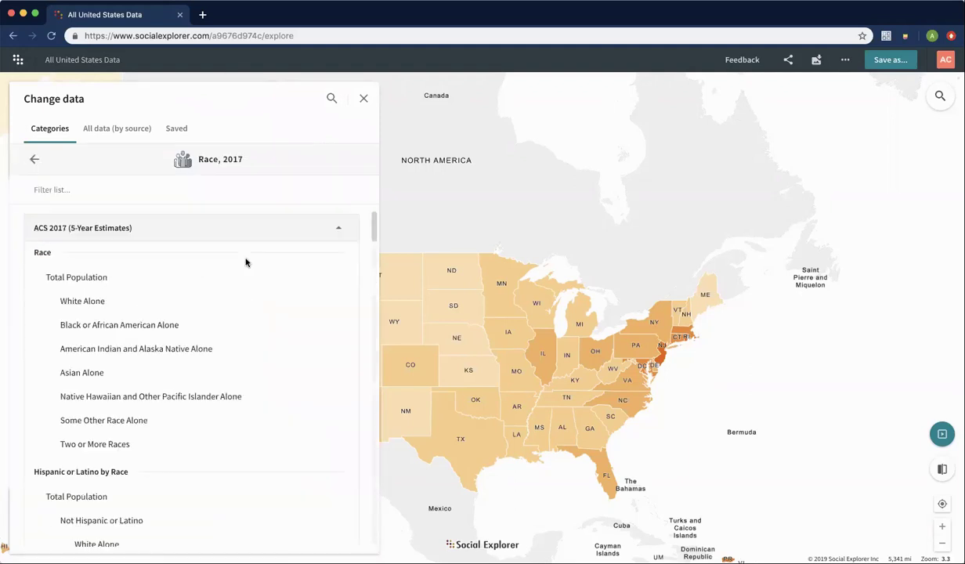
pyautogui.click(189, 329)
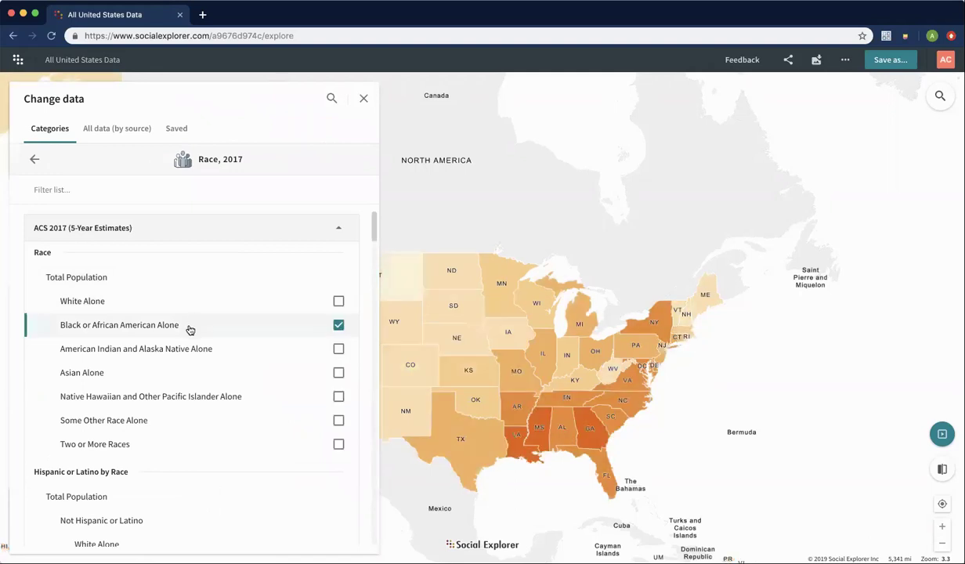
pyautogui.click(363, 100)
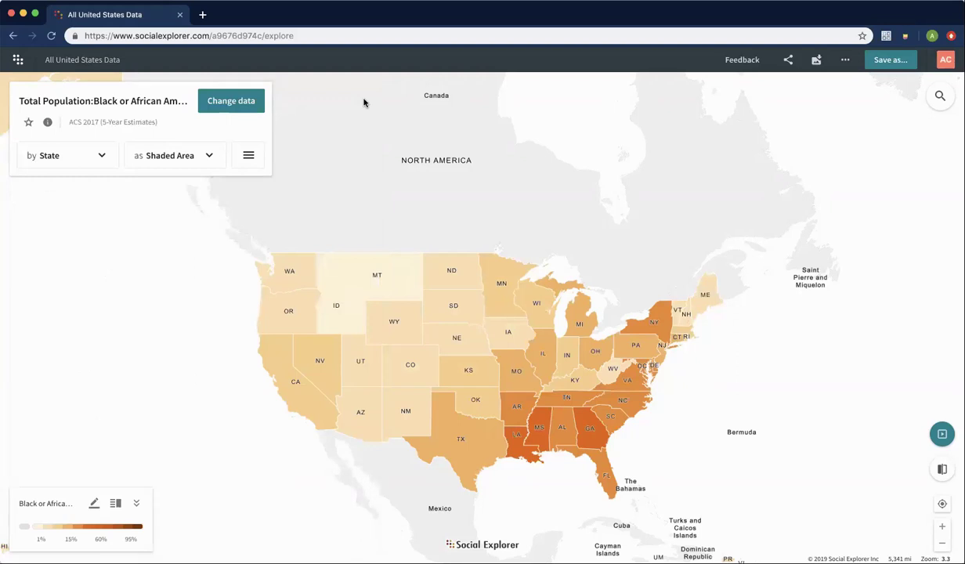
# - Switch the map's geography level from State to County
pyautogui.click(92, 159)
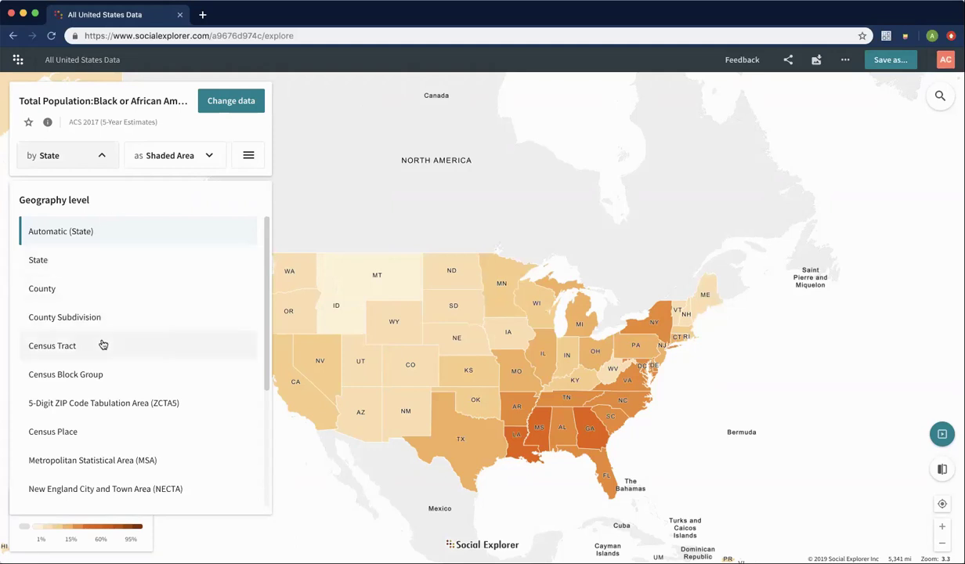
pyautogui.click(102, 287)
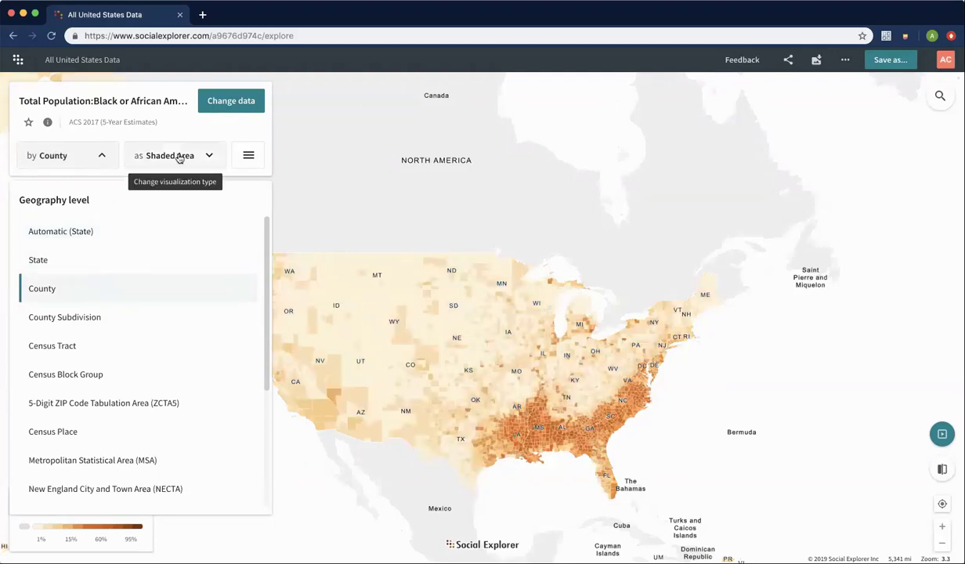
pyautogui.click(113, 158)
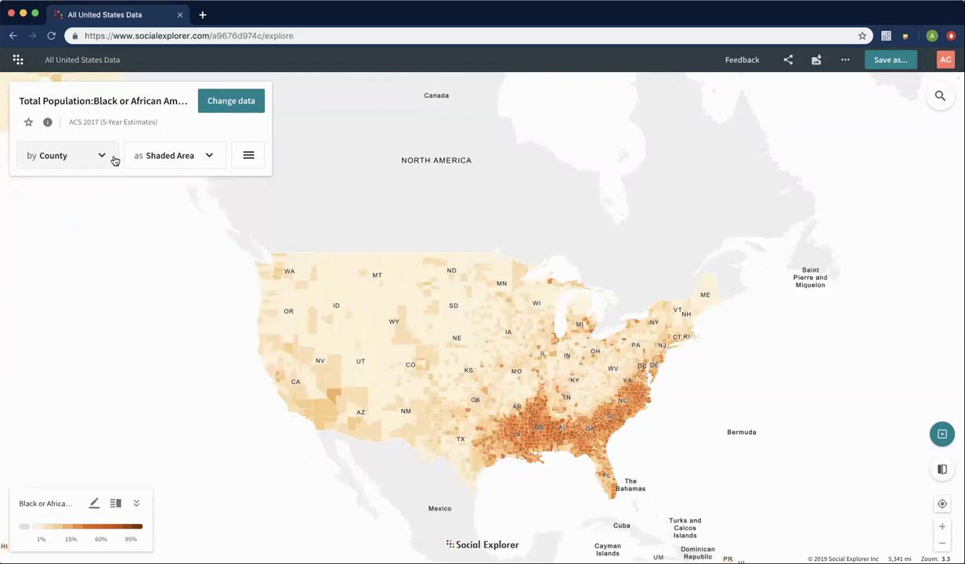
# - Preview Bubbles and Dot Density, then keep Shaded Area with the SE Orange palette
pyautogui.click(173, 157)
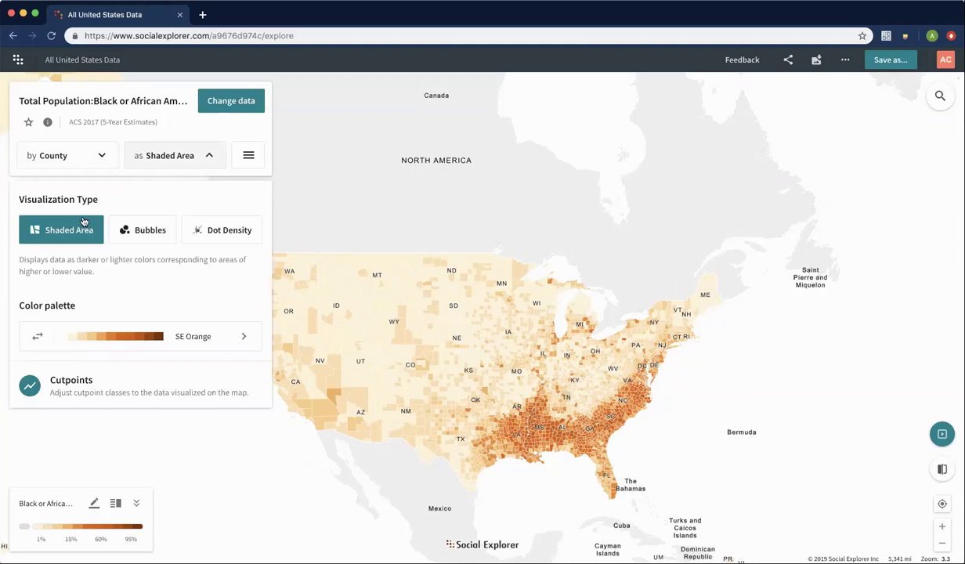
pyautogui.click(127, 225)
pyautogui.click(199, 233)
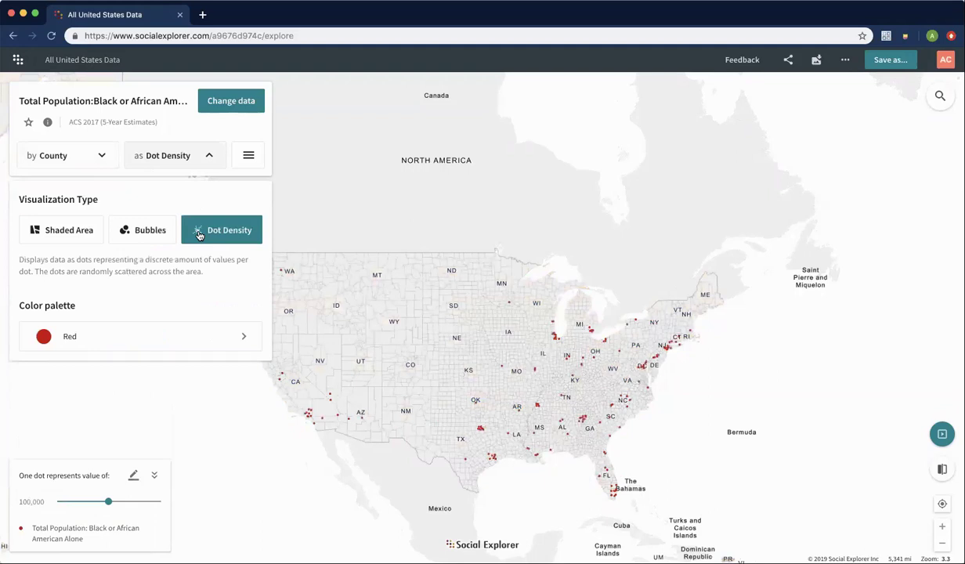
pyautogui.click(76, 238)
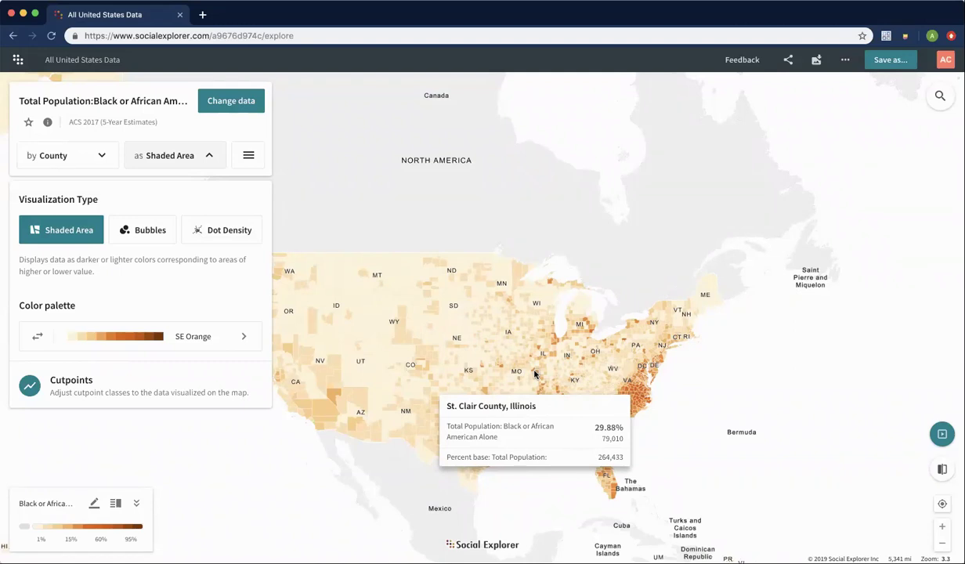
pyautogui.click(211, 343)
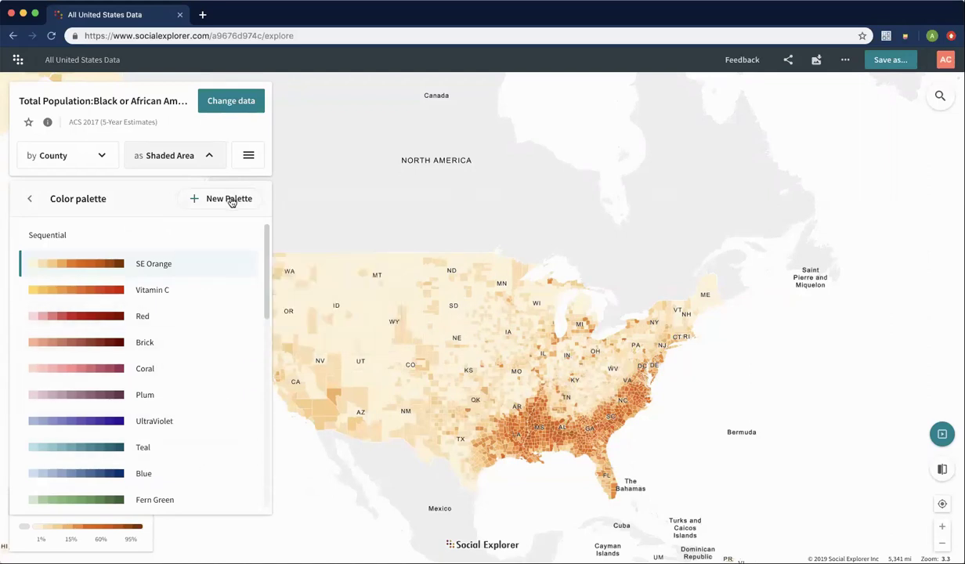
pyautogui.click(28, 203)
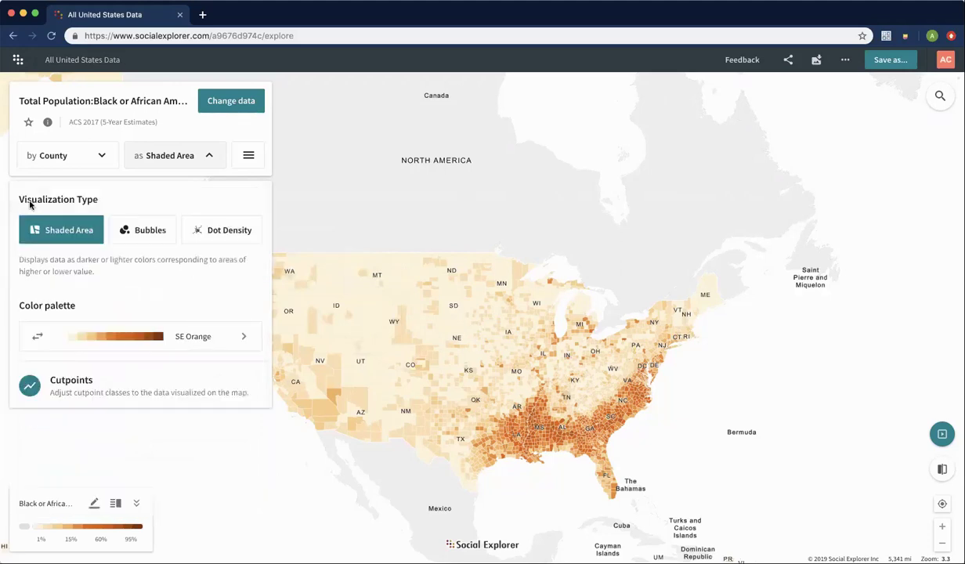
# - Review the 11 cutpoint classes and keep the Category (Default) classification method
pyautogui.click(102, 400)
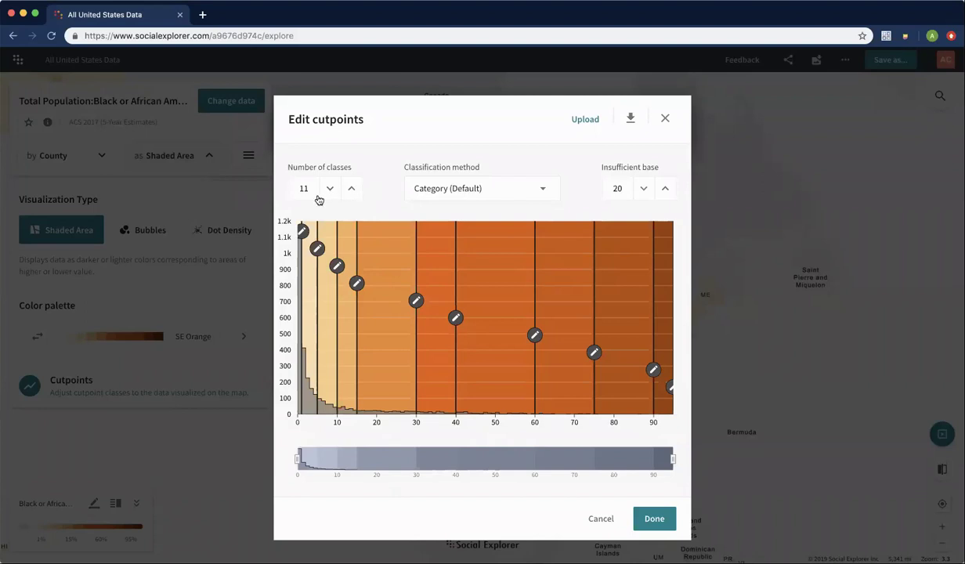
pyautogui.click(488, 191)
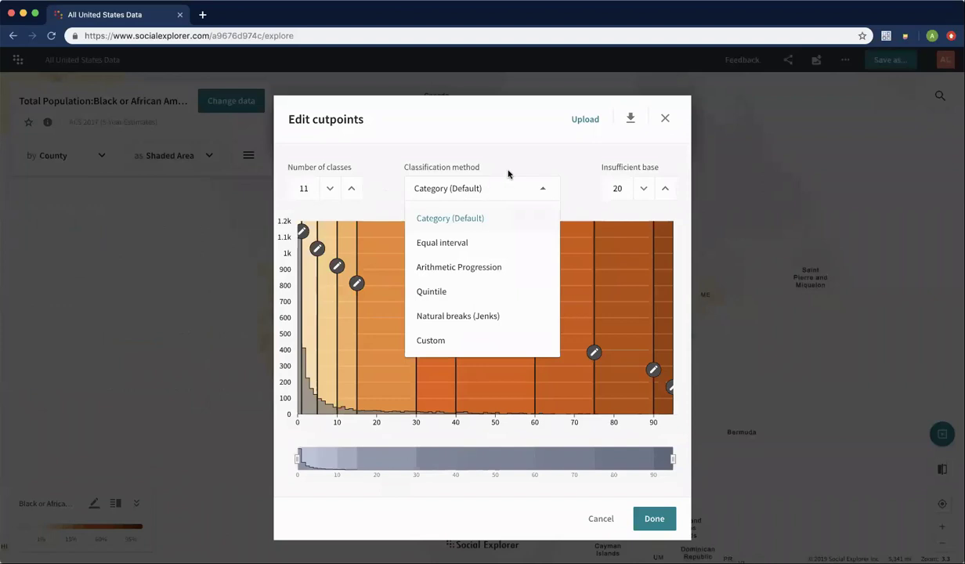
pyautogui.click(515, 167)
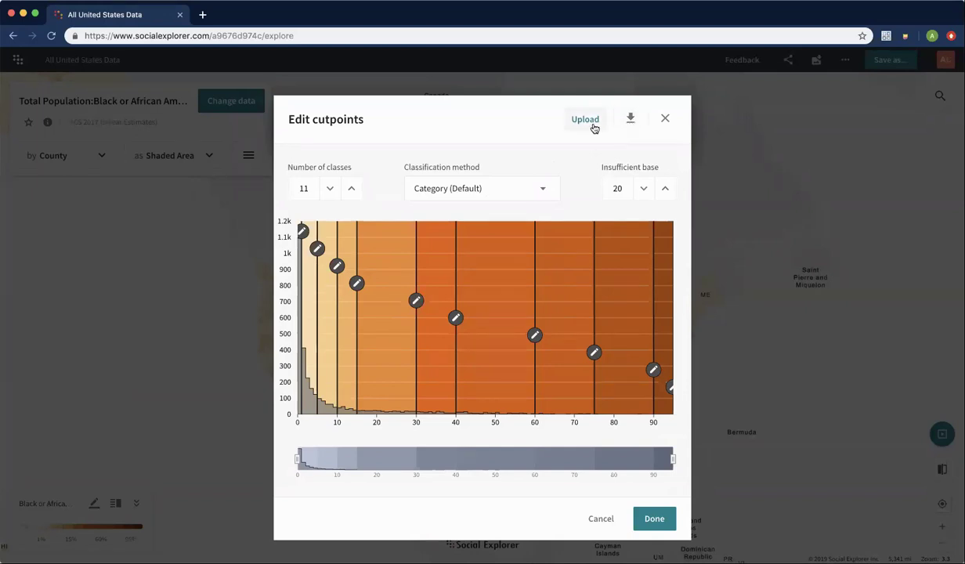
pyautogui.click(666, 118)
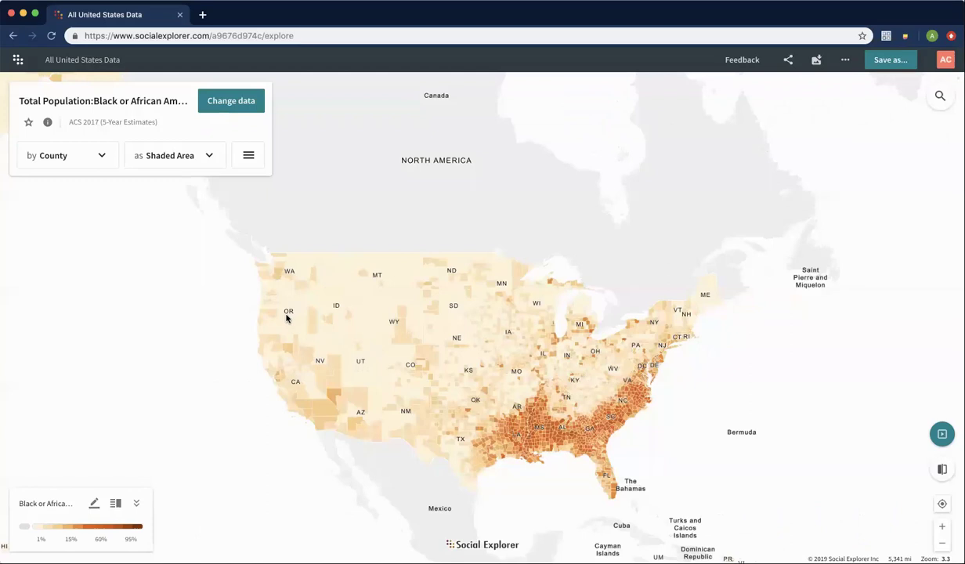
pyautogui.click(116, 505)
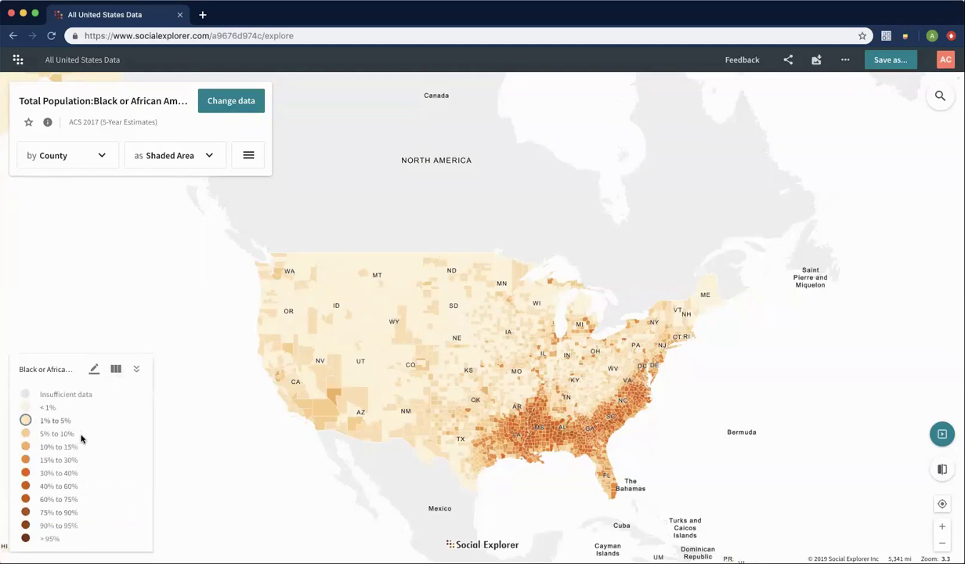
pyautogui.click(54, 502)
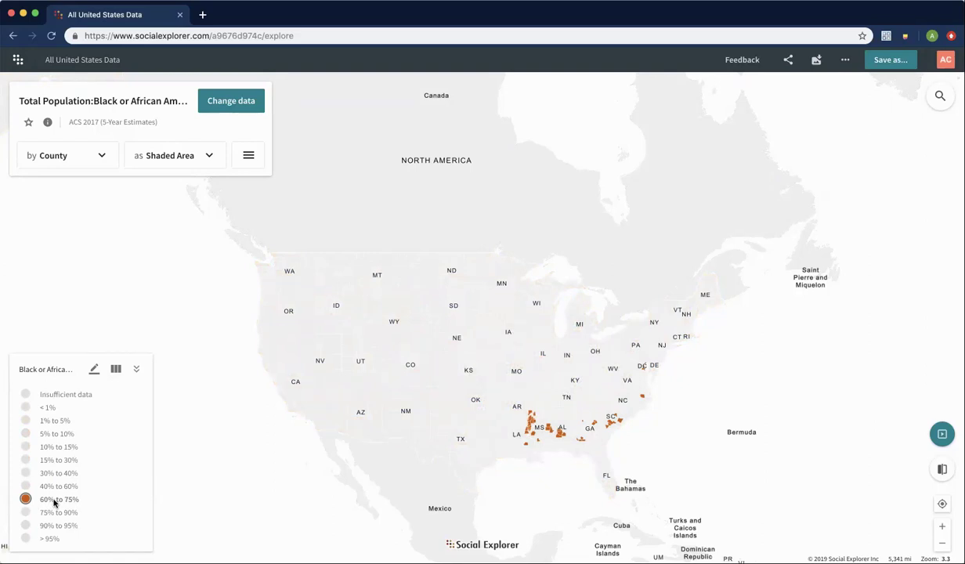
pyautogui.click(54, 503)
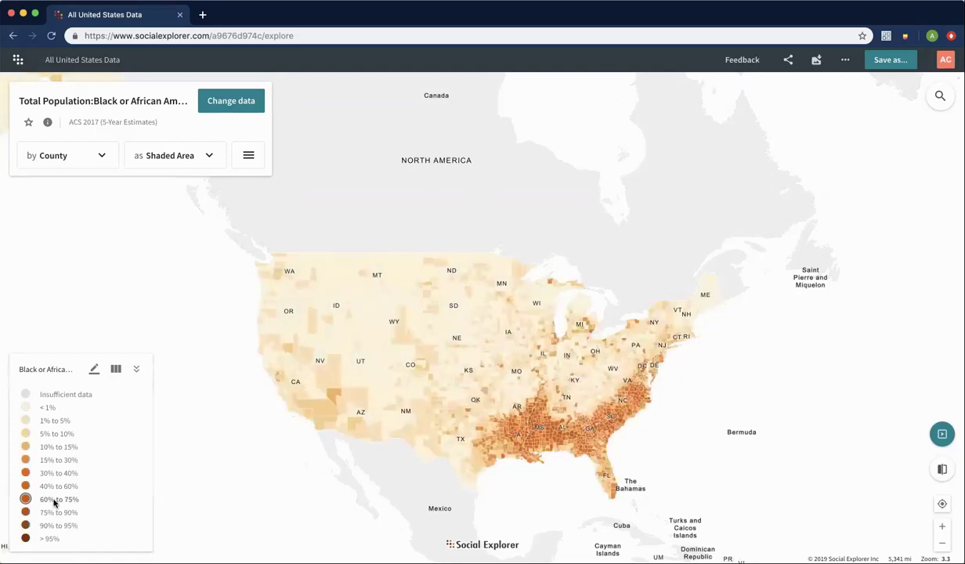
pyautogui.click(116, 372)
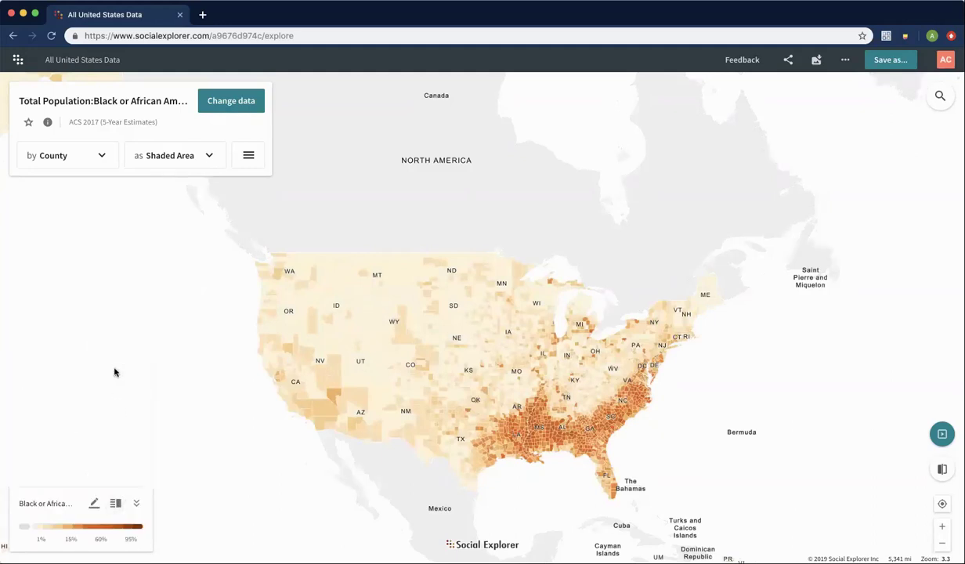
pyautogui.click(117, 528)
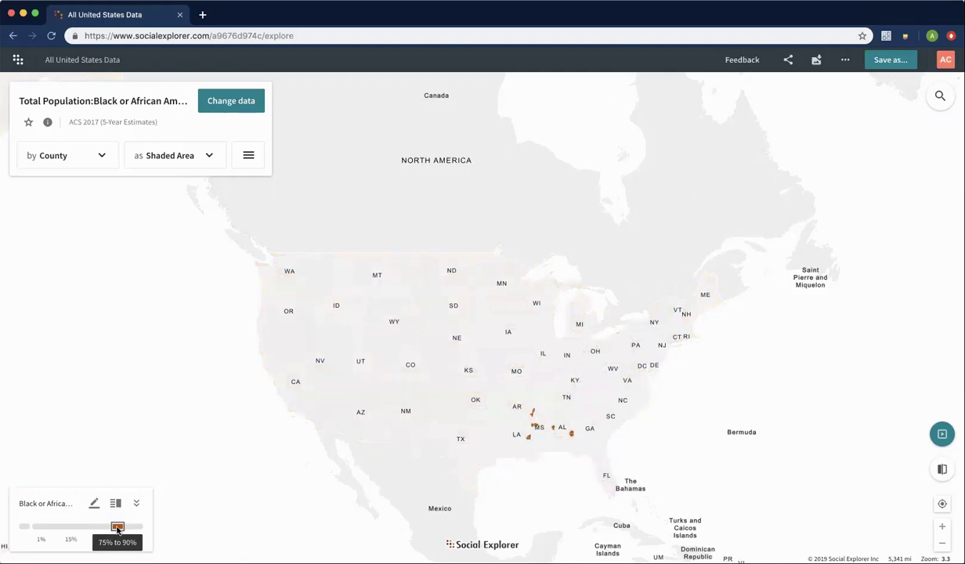
pyautogui.click(118, 528)
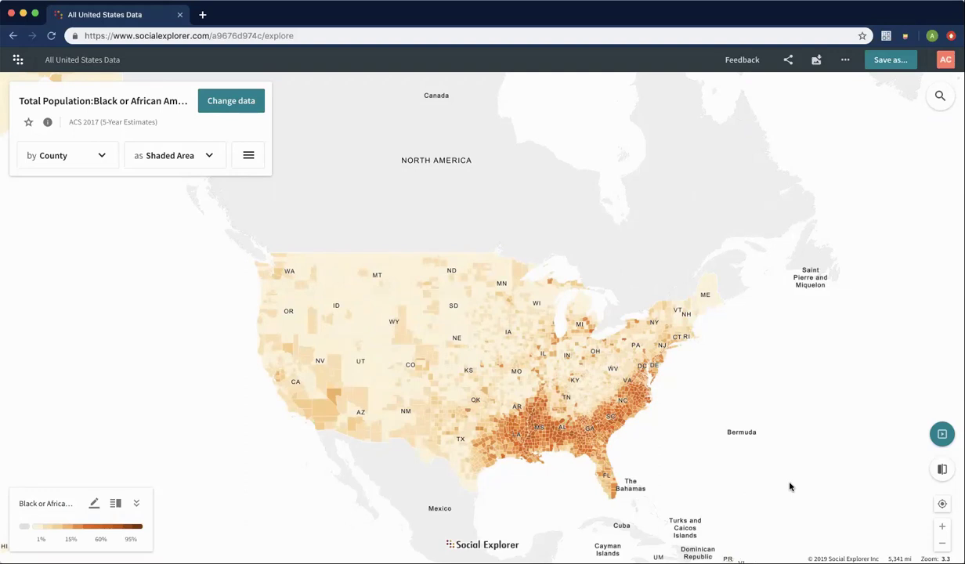
# - Show two linked side-by-side maps and test syncing by zooming and panning over the Midwest
pyautogui.click(942, 470)
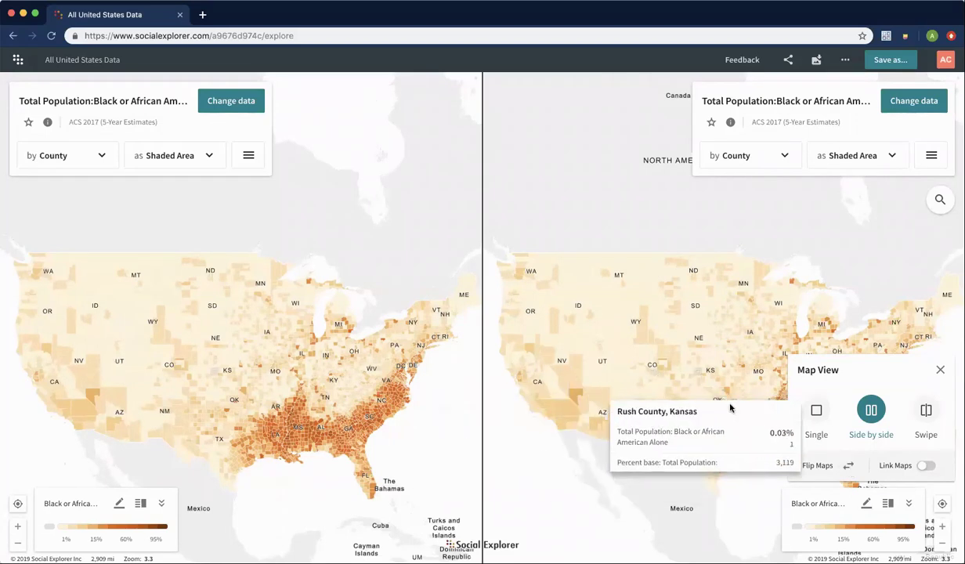
pyautogui.click(927, 466)
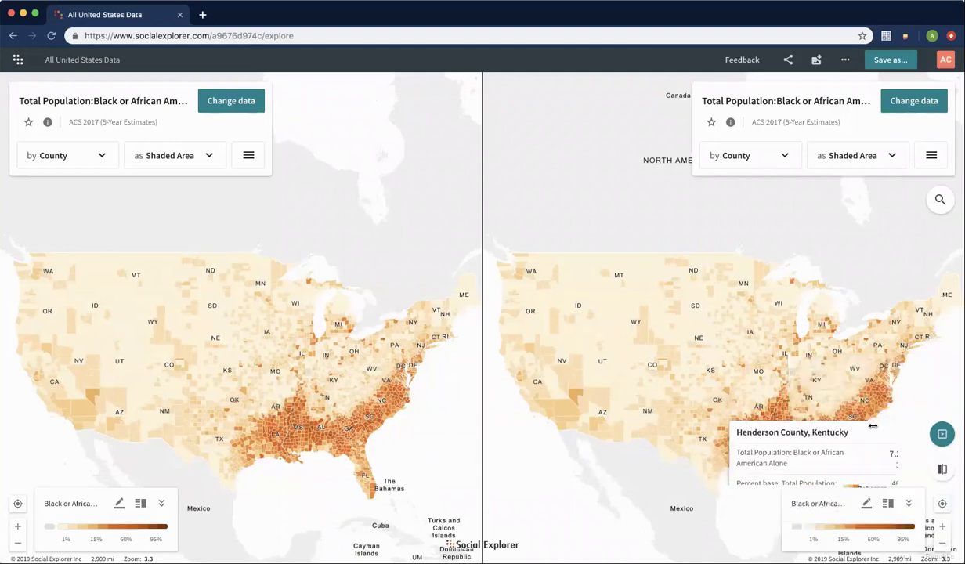
pyautogui.click(942, 527)
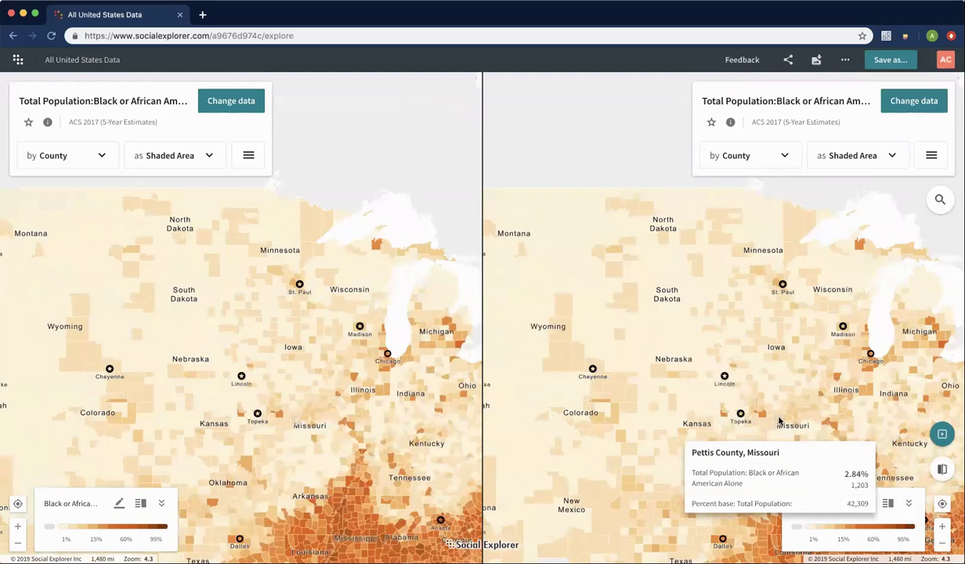
pyautogui.moveTo(644, 351); pyautogui.dragTo(738, 267)
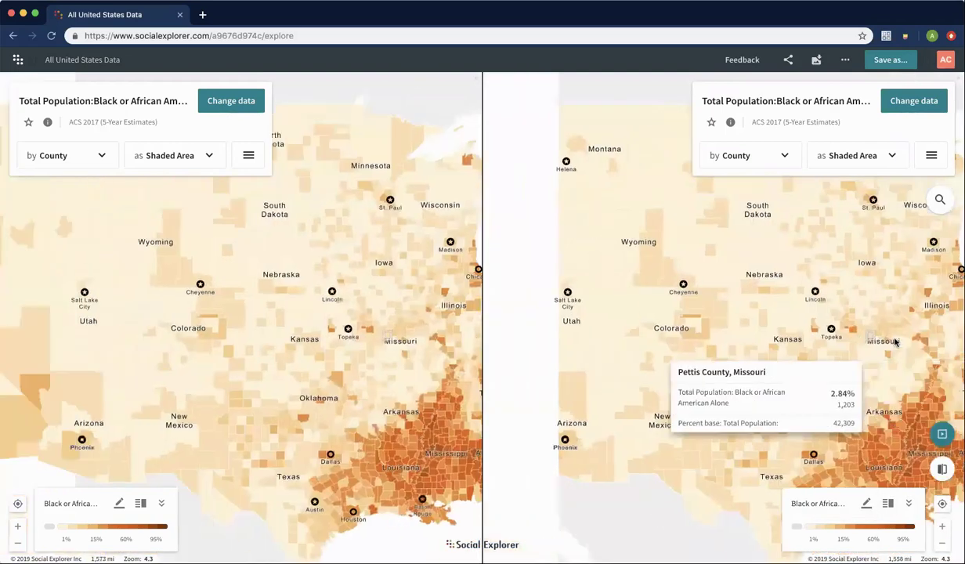
pyautogui.moveTo(792, 380); pyautogui.dragTo(705, 443)
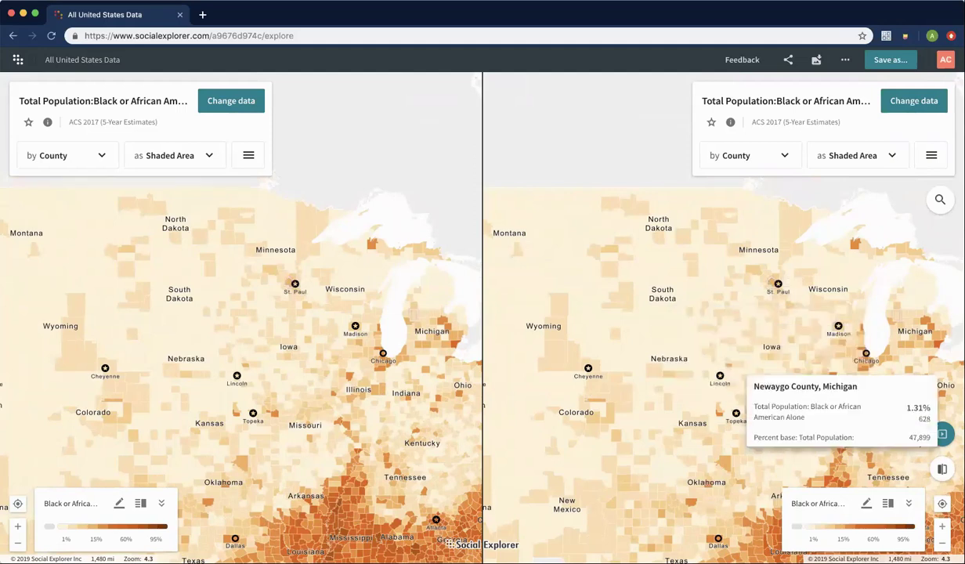
pyautogui.click(943, 545)
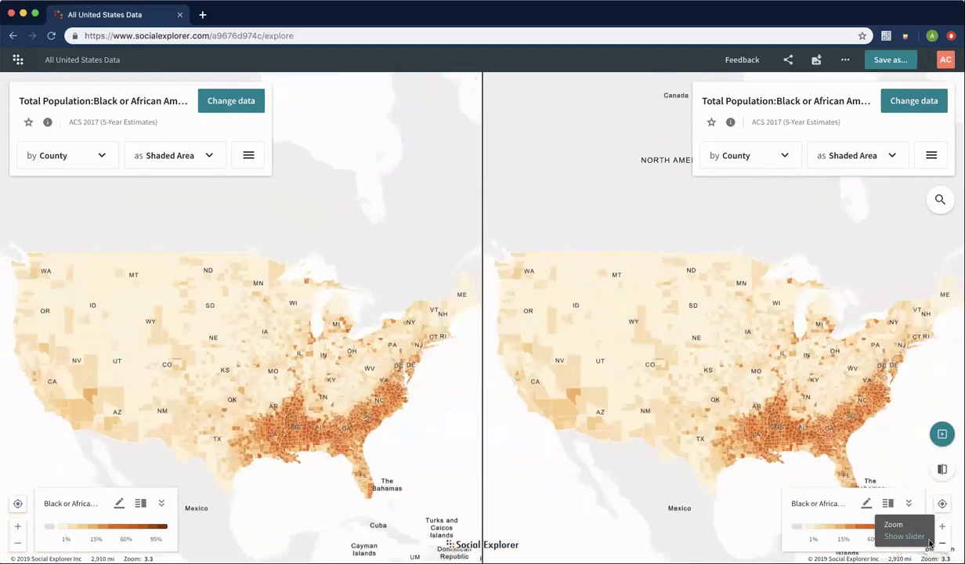
pyautogui.moveTo(765, 493); pyautogui.dragTo(766, 469)
pyautogui.moveTo(531, 376)
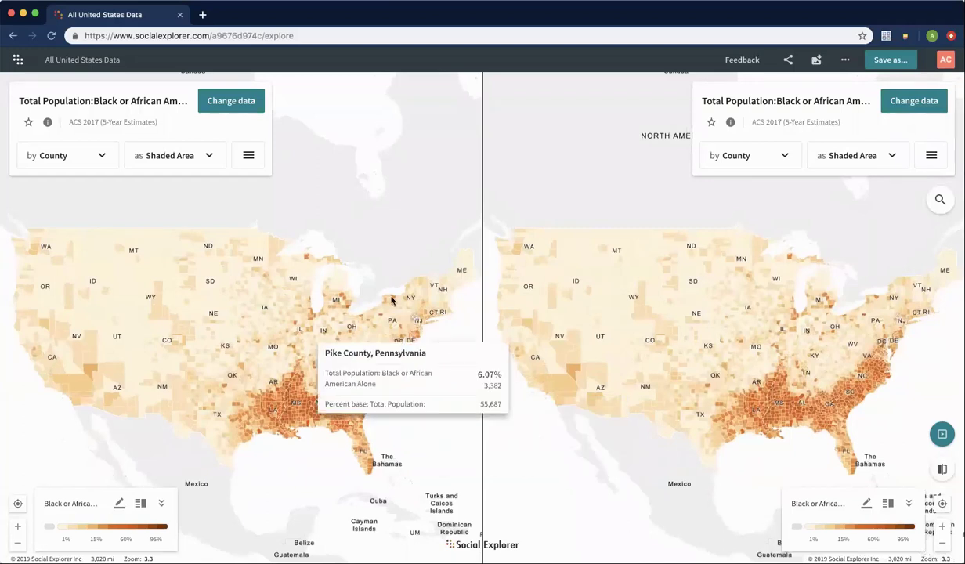
# - Set the left map's data year to Census 2000 from the full year list
pyautogui.click(223, 100)
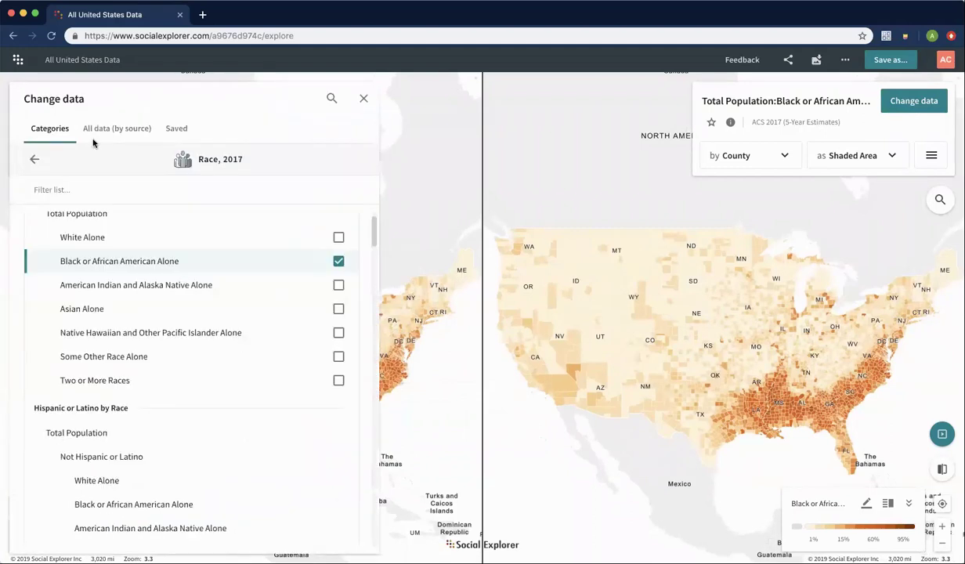
pyautogui.click(33, 154)
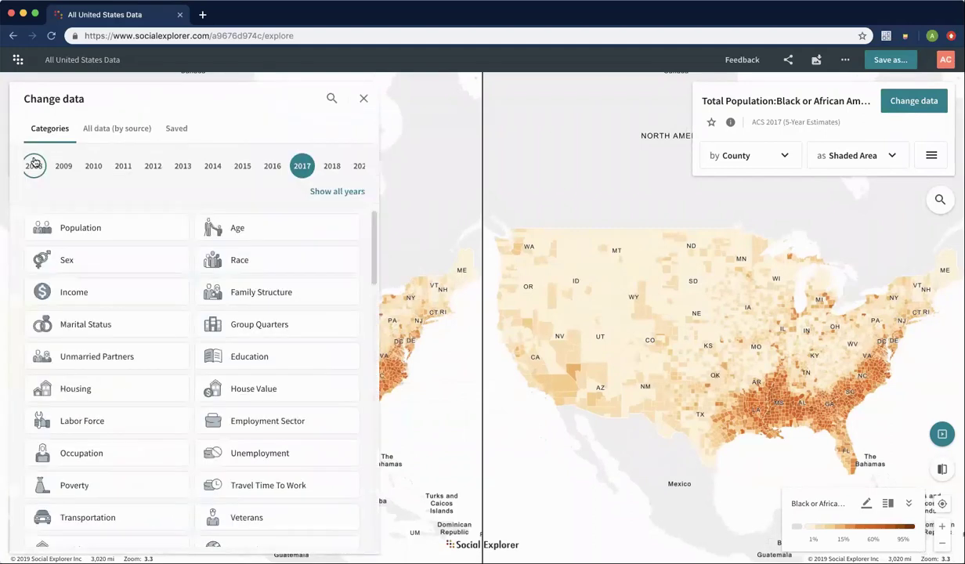
pyautogui.click(319, 191)
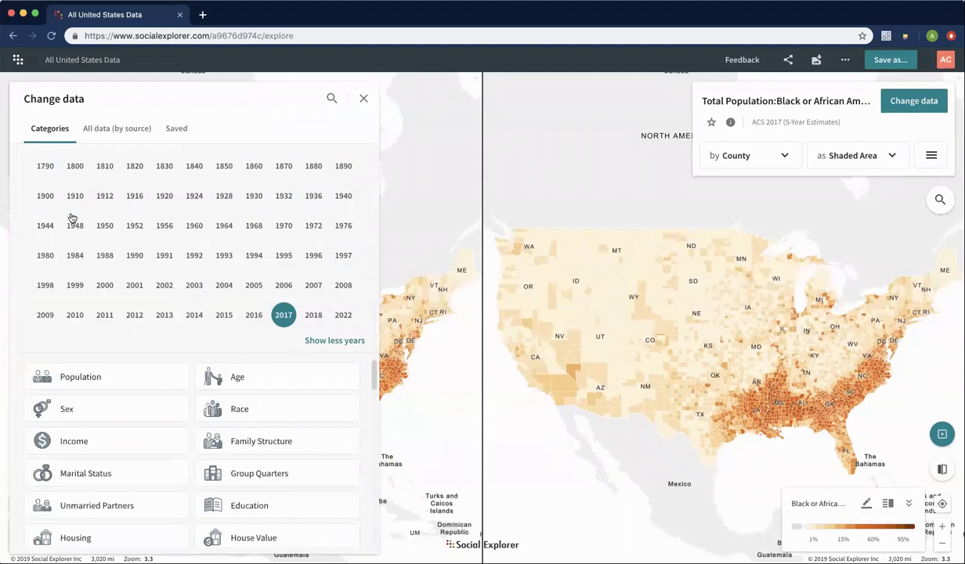
pyautogui.click(105, 284)
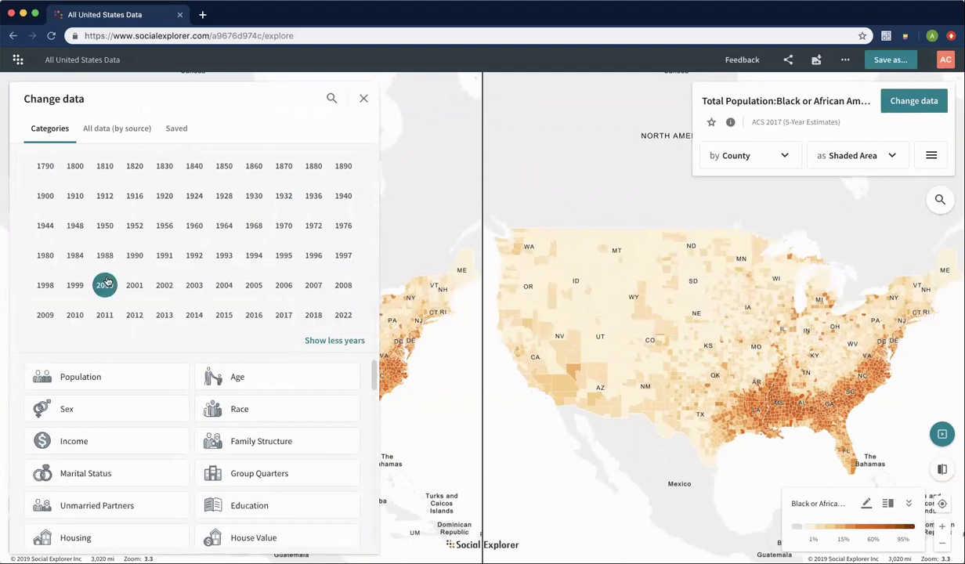
pyautogui.click(338, 343)
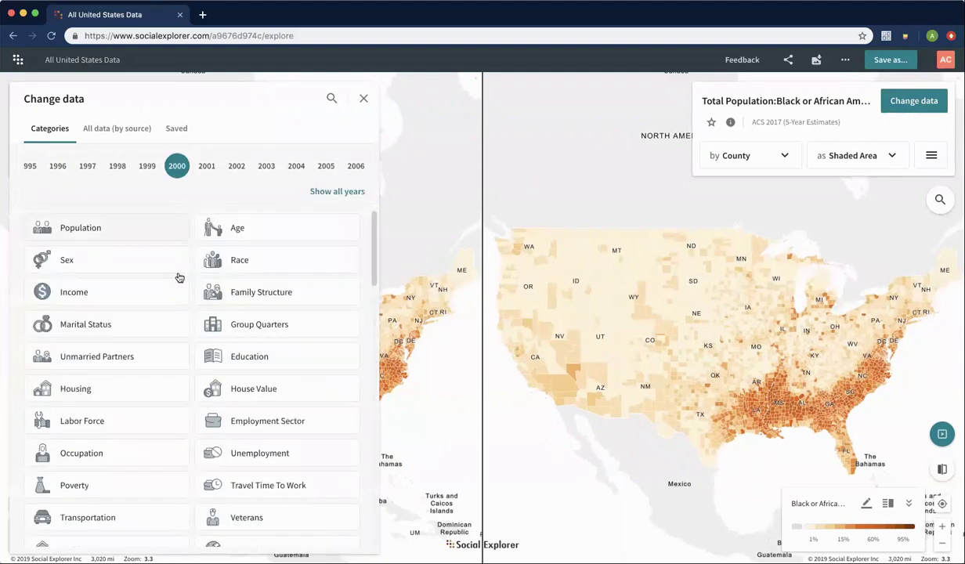
# - Filter the 2000 Income variables for 'media' and map Median household income In 1999 Dollars
pyautogui.click(134, 294)
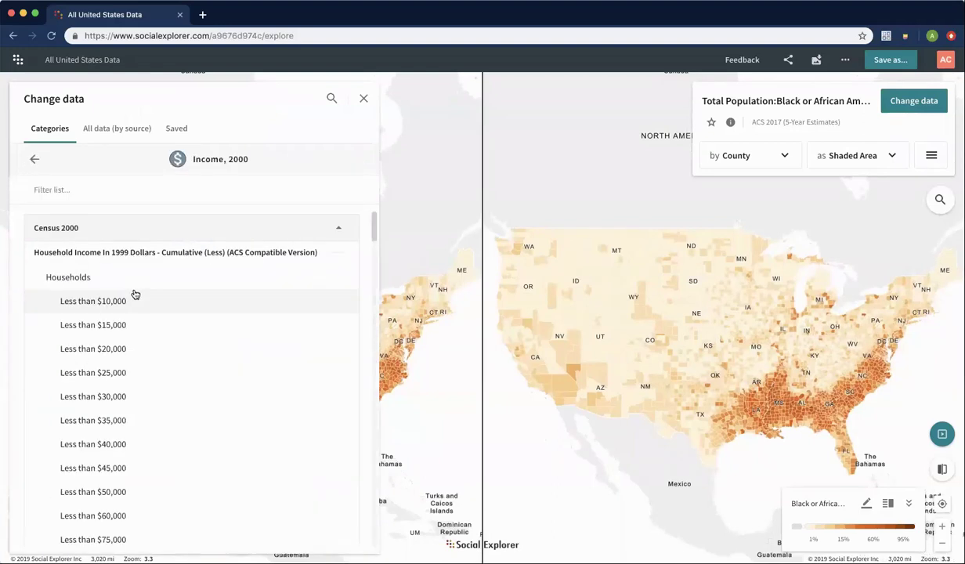
pyautogui.scroll(-3, 276, 312)
pyautogui.scroll(-3, 276, 313)
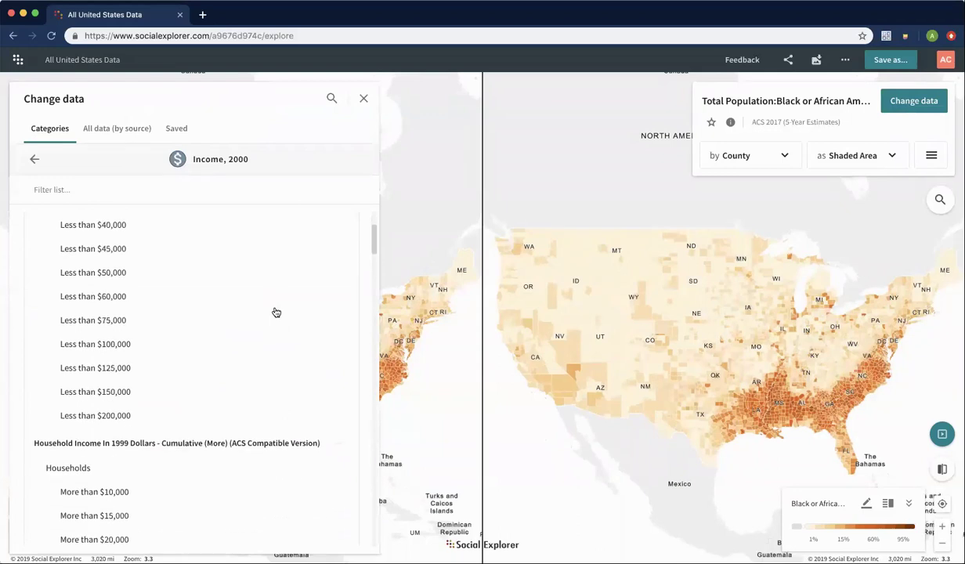
pyautogui.scroll(5, 276, 313)
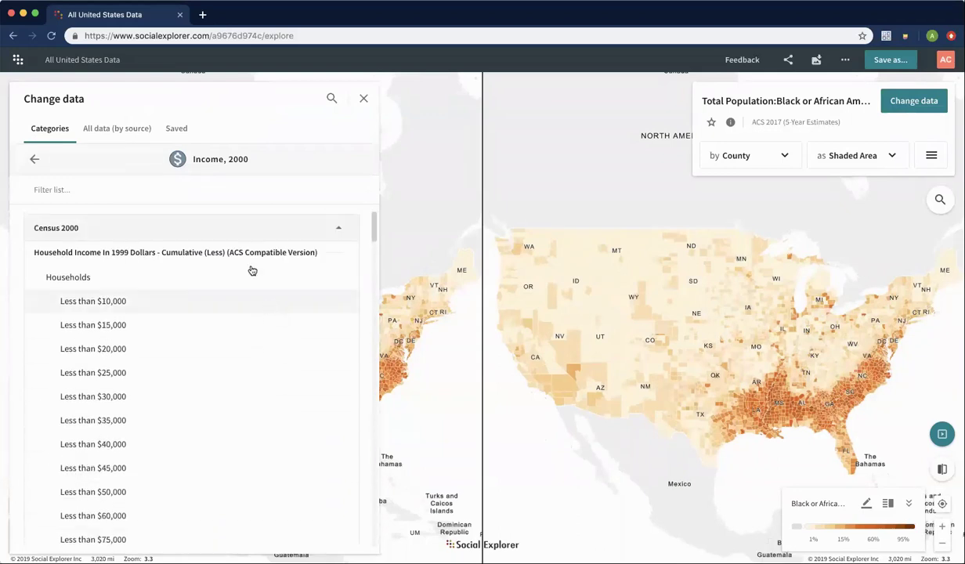
pyautogui.click(236, 191)
pyautogui.write('median')
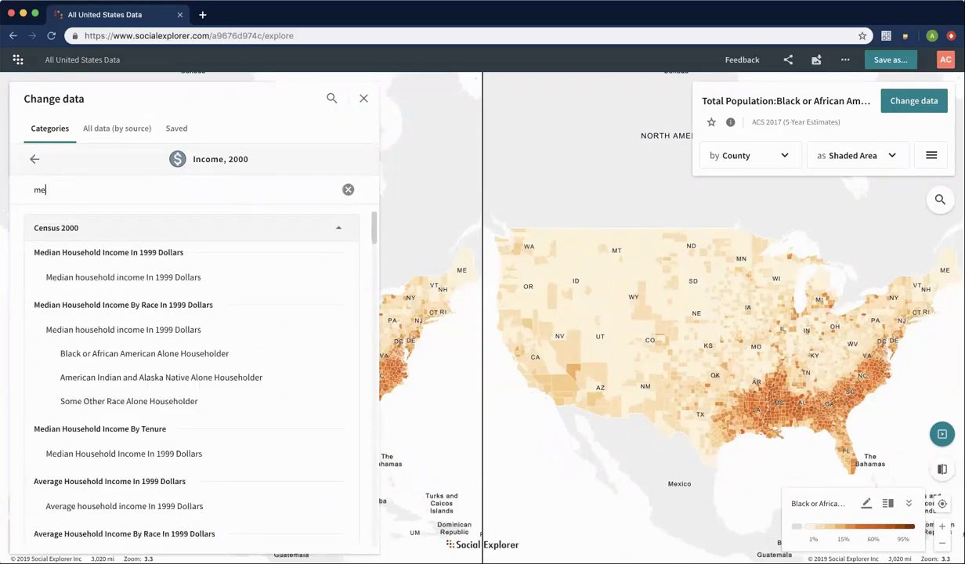
pyautogui.click(226, 277)
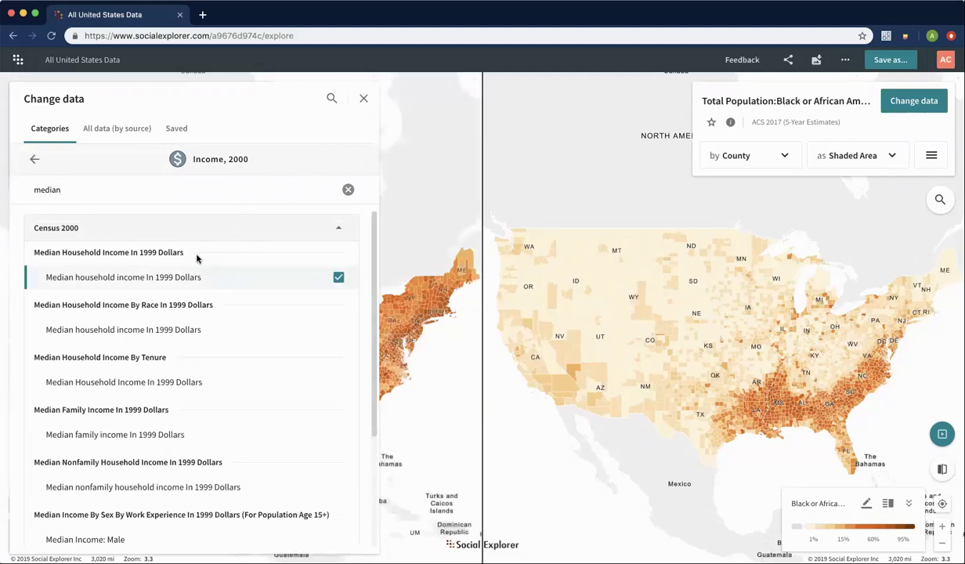
pyautogui.click(363, 98)
pyautogui.moveTo(325, 304)
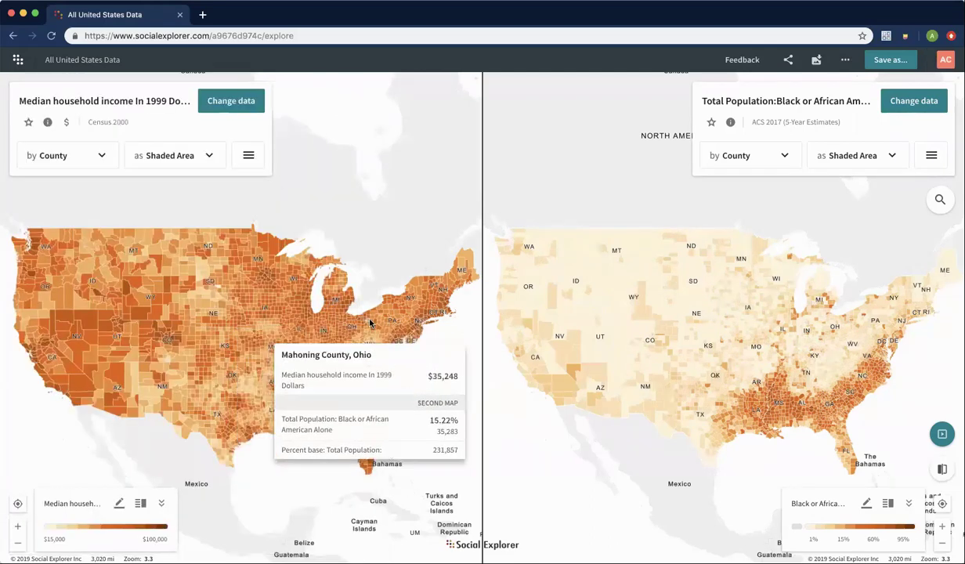
# - Map Median Household Income (In 2017 Inflation Adjusted Dollars) from 2017 Income on the right map
pyautogui.click(928, 104)
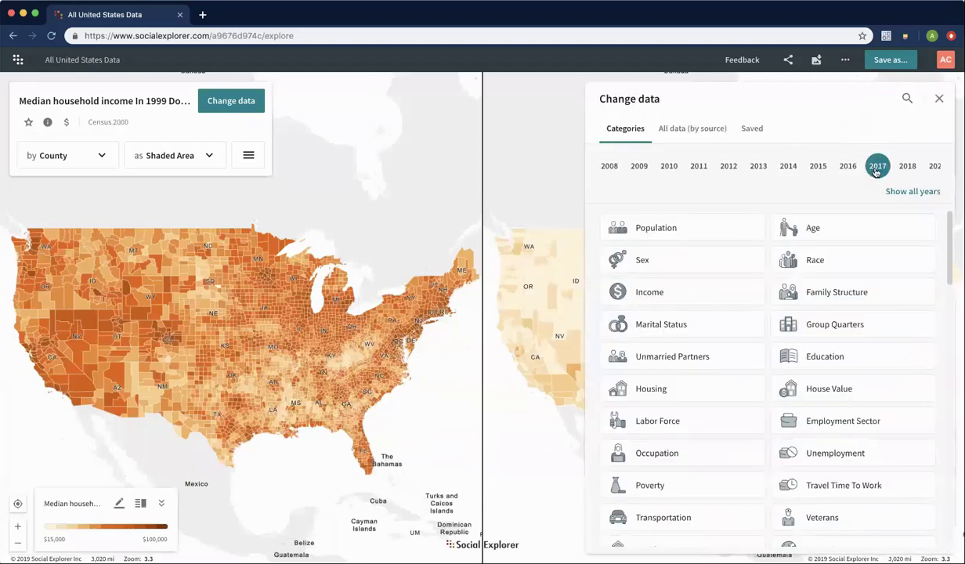
pyautogui.click(728, 287)
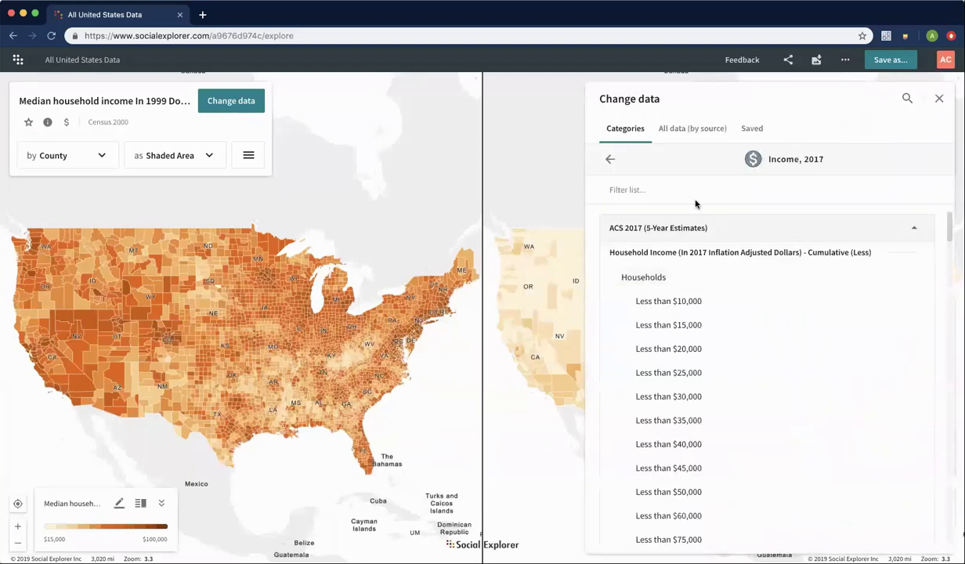
pyautogui.click(662, 189)
pyautogui.write('median')
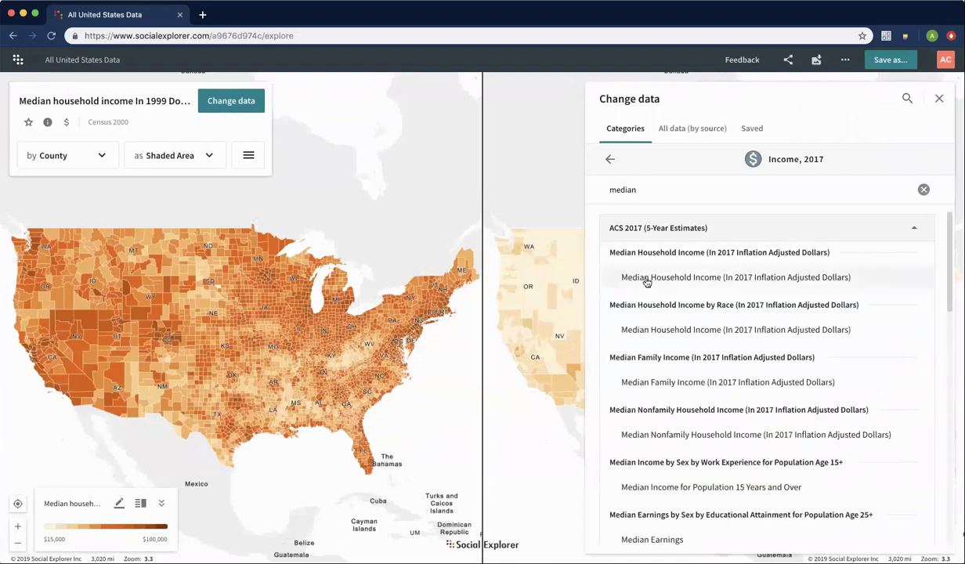
pyautogui.click(624, 275)
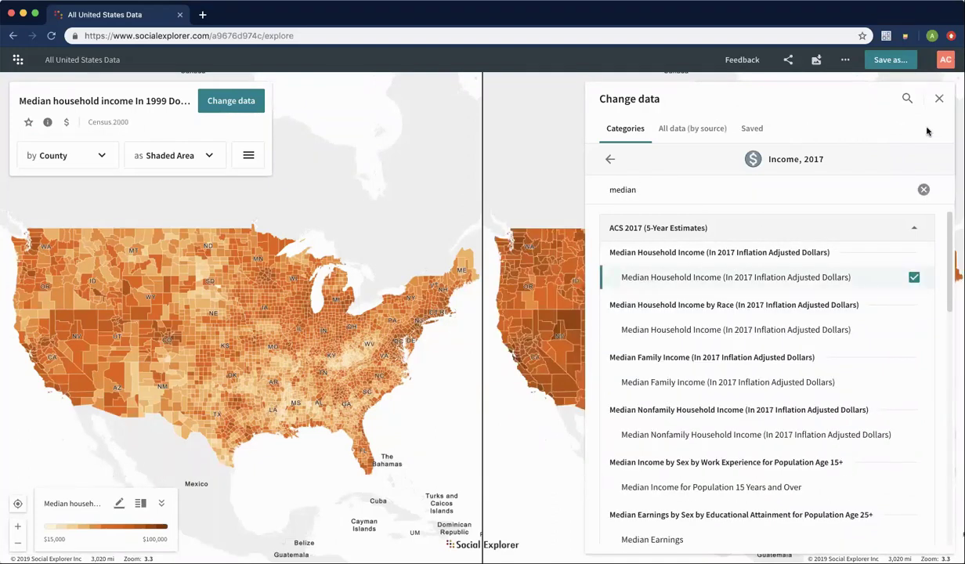
pyautogui.click(940, 99)
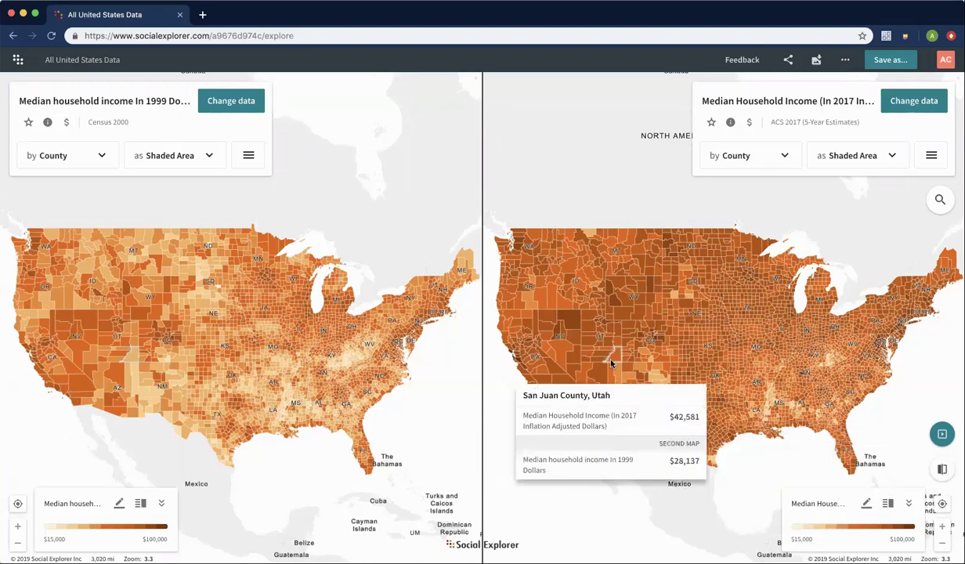
# - Apply CPI correction to the left income map, converting 1999 dollars to 2017 dollars
pyautogui.click(68, 126)
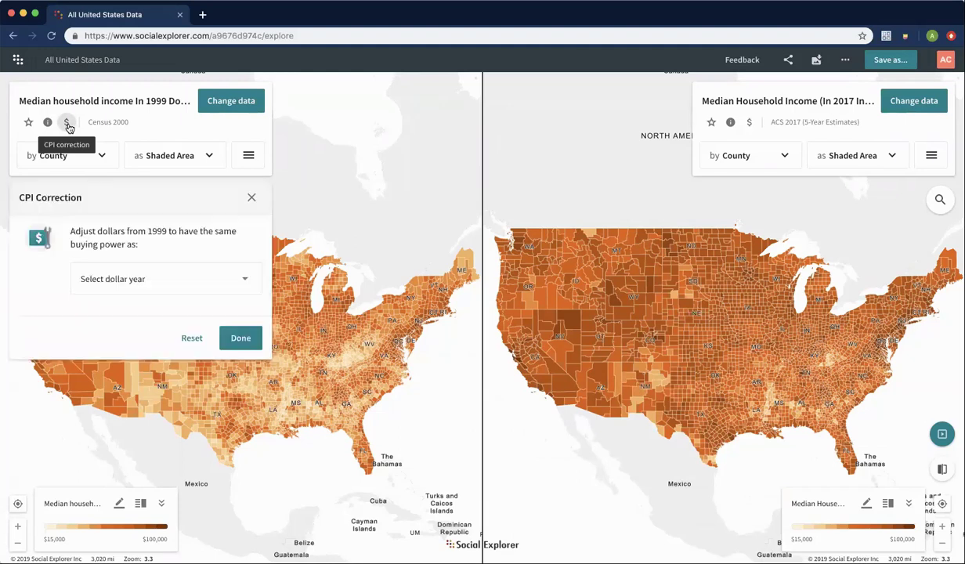
pyautogui.click(175, 281)
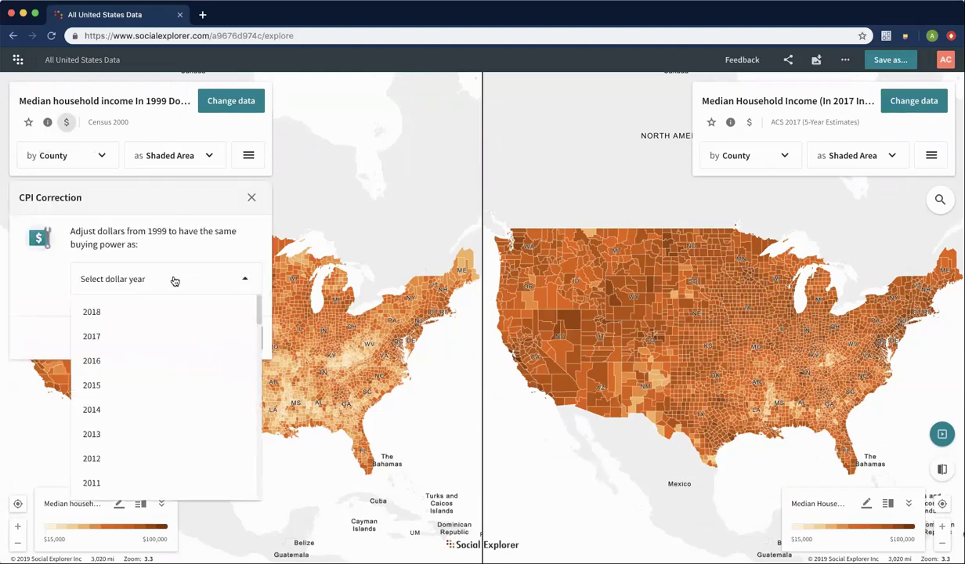
pyautogui.click(153, 336)
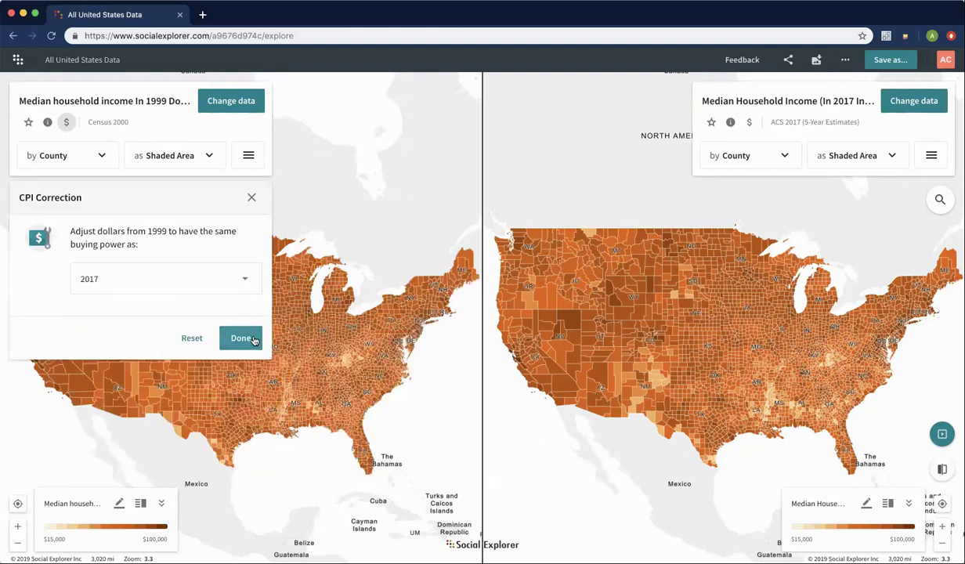
pyautogui.click(251, 337)
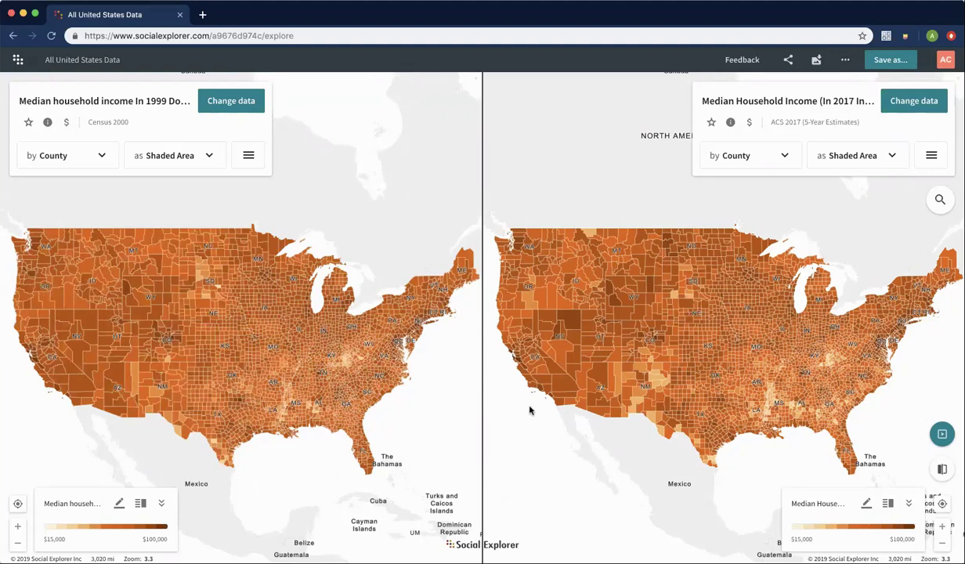
pyautogui.moveTo(691, 344)
# - Switch the comparison to Swipe mode and zoom in two levels on the continental US
pyautogui.click(944, 470)
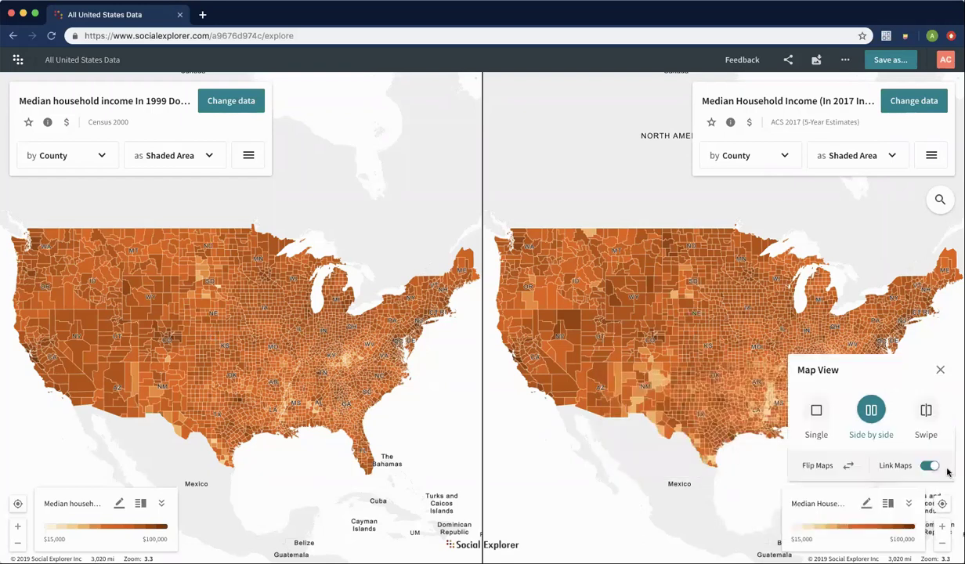
pyautogui.click(926, 411)
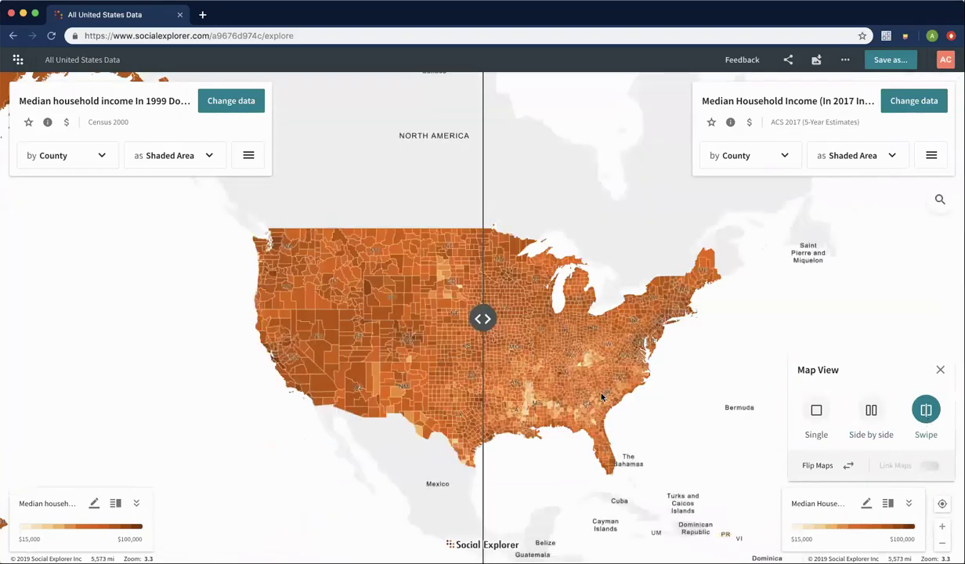
pyautogui.click(941, 527)
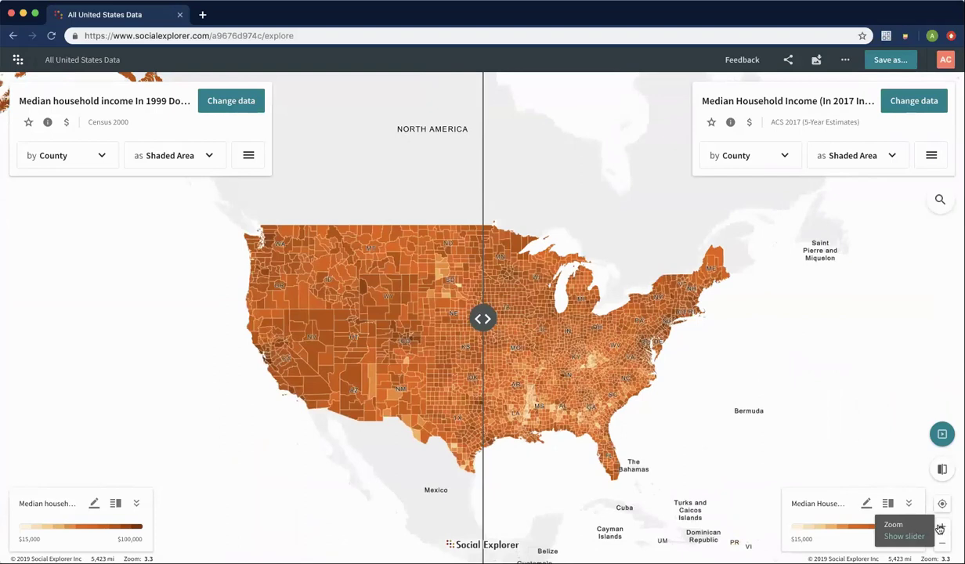
pyautogui.click(942, 527)
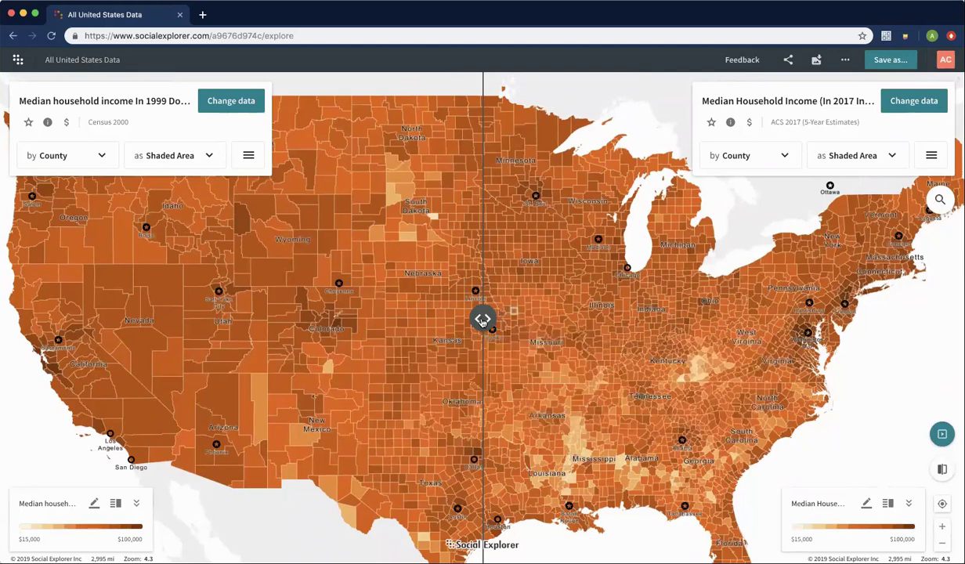
# - Drag the swipe divider west and back, checking Elko County incomes, then reopen map view options
pyautogui.moveTo(483, 319); pyautogui.dragTo(156, 246)
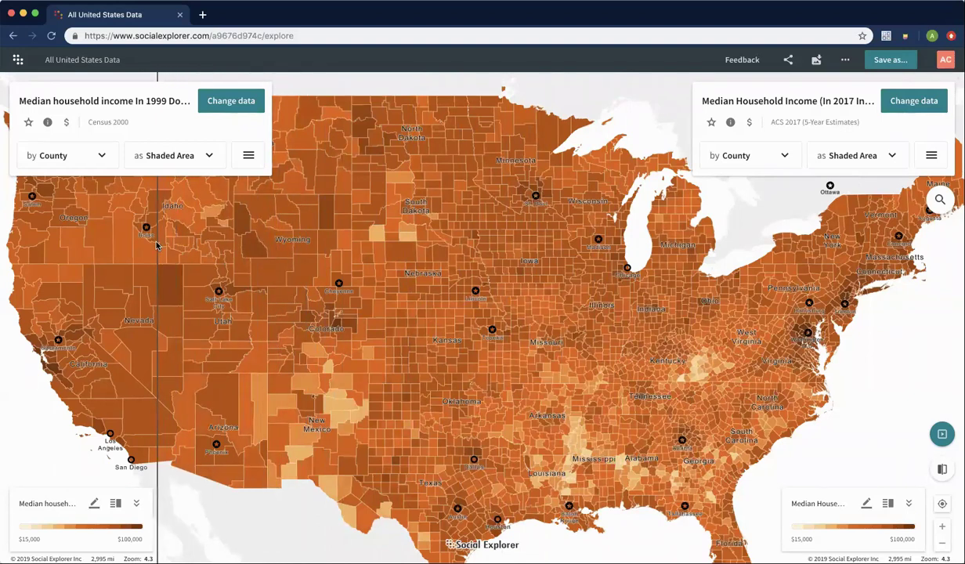
pyautogui.moveTo(144, 279)
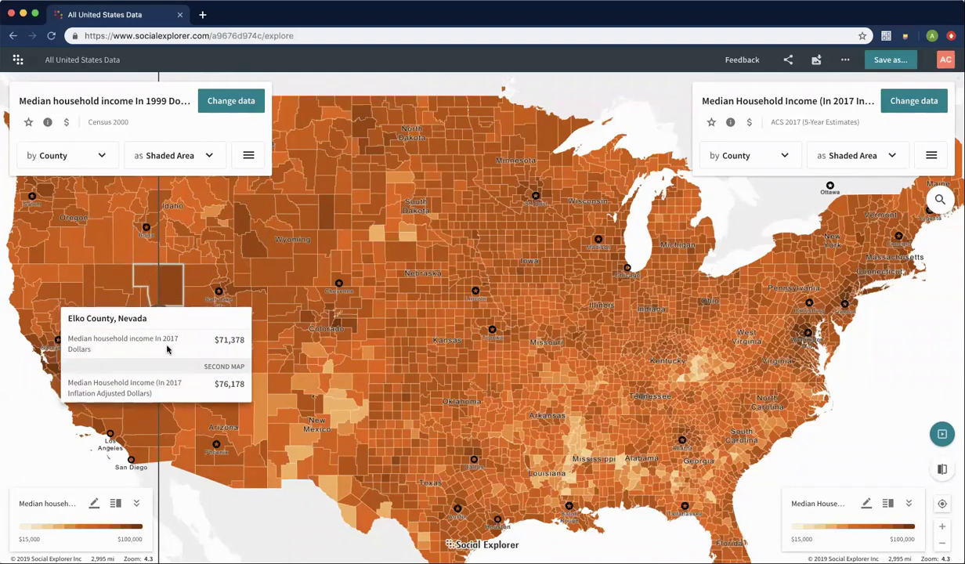
pyautogui.moveTo(157, 315); pyautogui.dragTo(274, 308)
pyautogui.moveTo(352, 307); pyautogui.dragTo(506, 318)
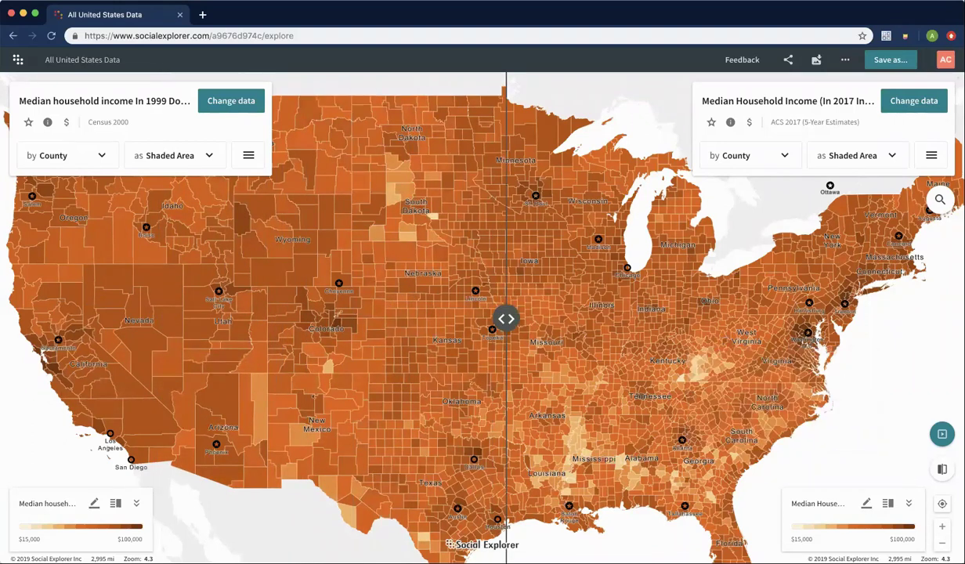
pyautogui.click(942, 470)
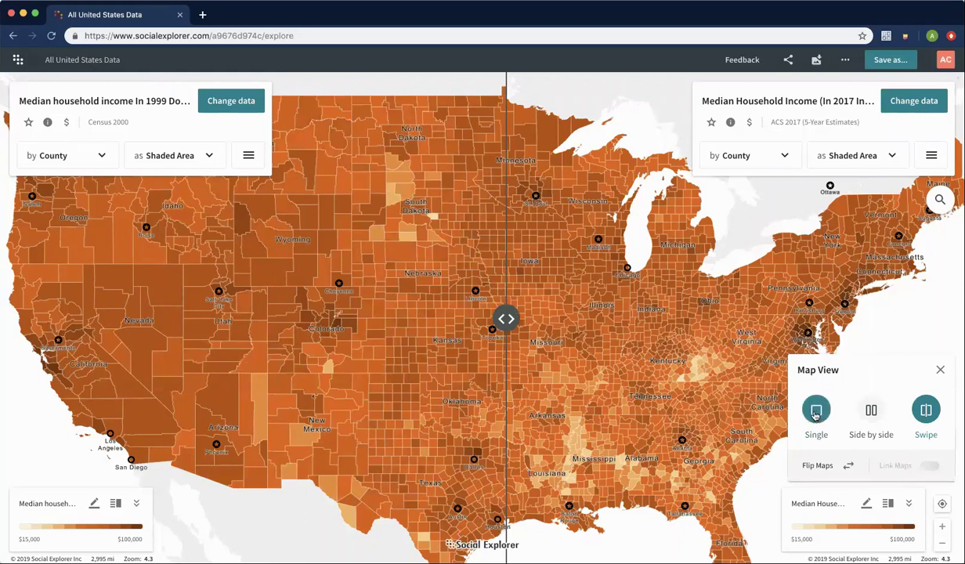
# - Switch to a single map showing Census 2000 median household income by county, zoomed out slightly
pyautogui.click(815, 413)
pyautogui.moveTo(556, 337)
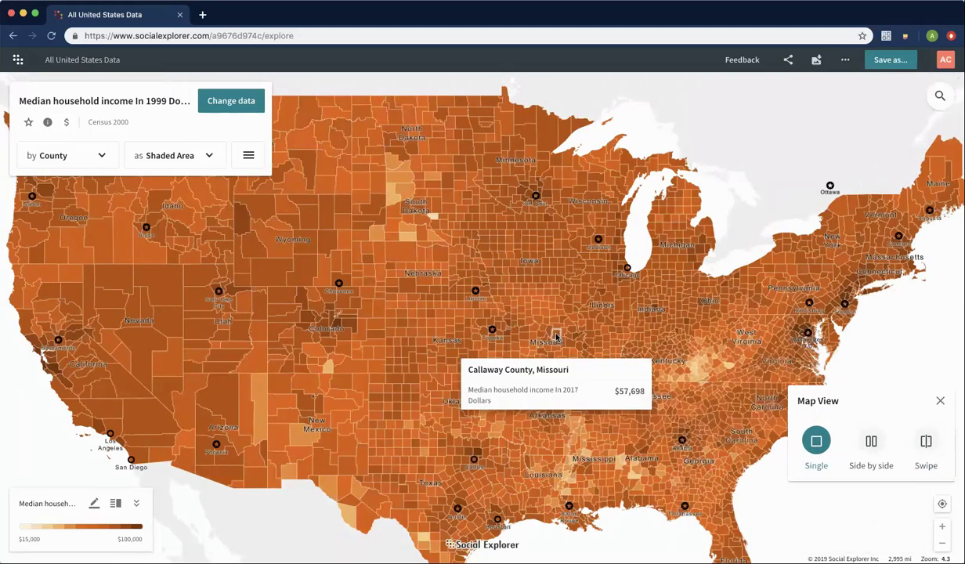
pyautogui.scroll(-2, 551, 347)
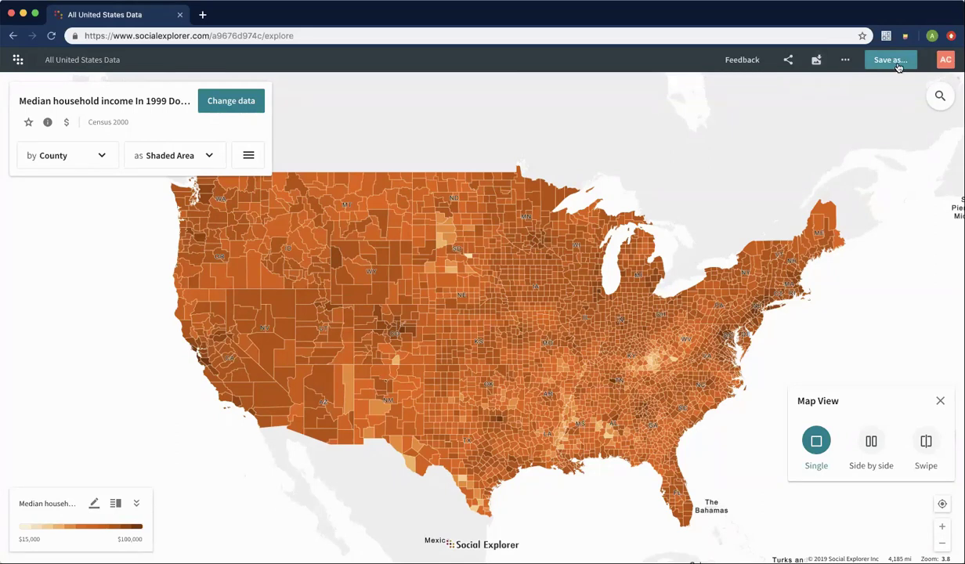
# - Open the More menu listing Help, Take a tour and the old version
pyautogui.click(845, 62)
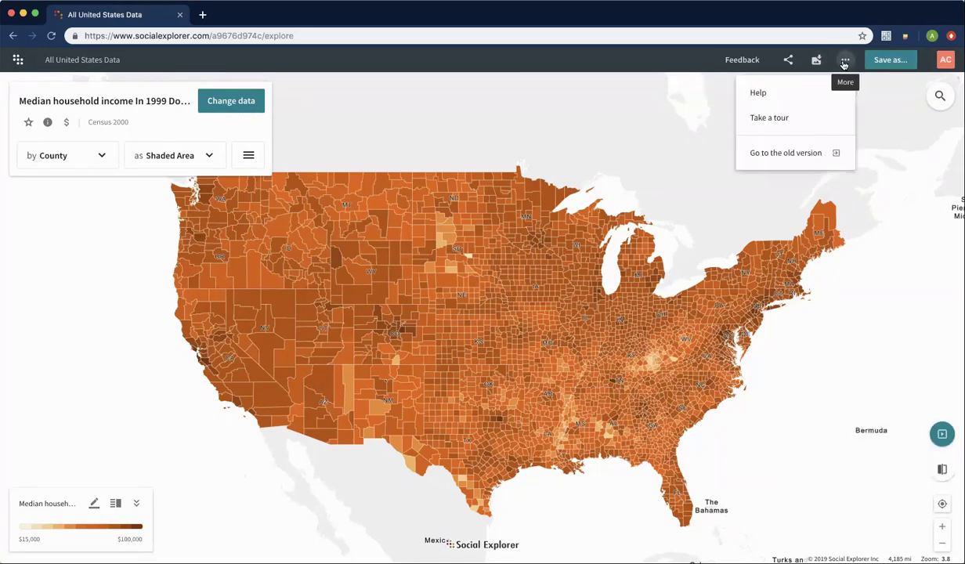